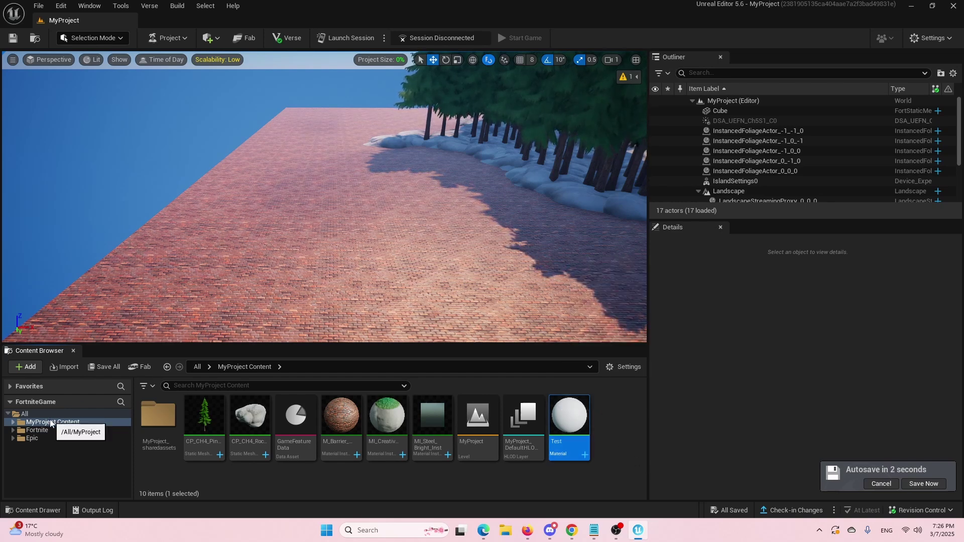
- Open the Test material in the material editor and shift the graph view
{"action": "right_click", "coordinate": [611, 416]}
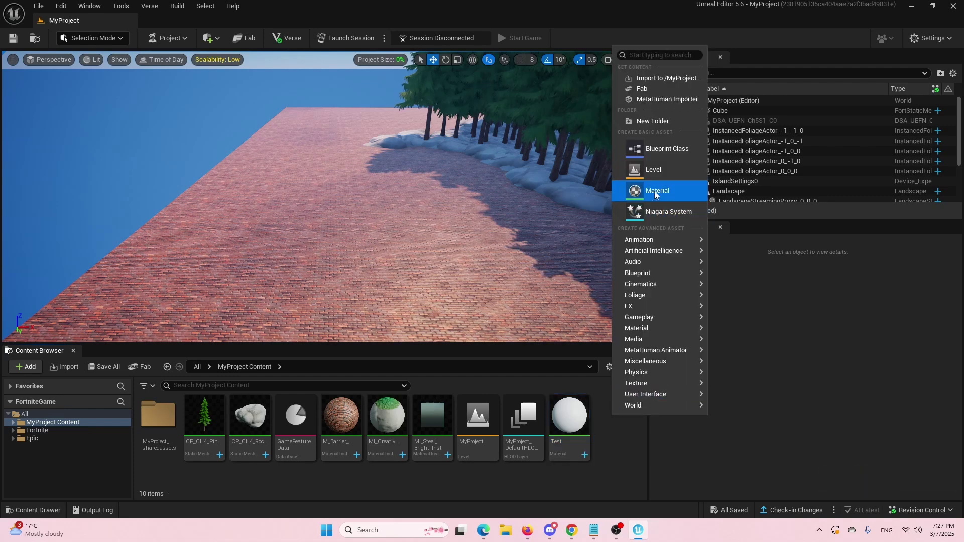
{"action": "left_click", "coordinate": [571, 413]}
{"action": "double_click", "coordinate": [571, 413]}
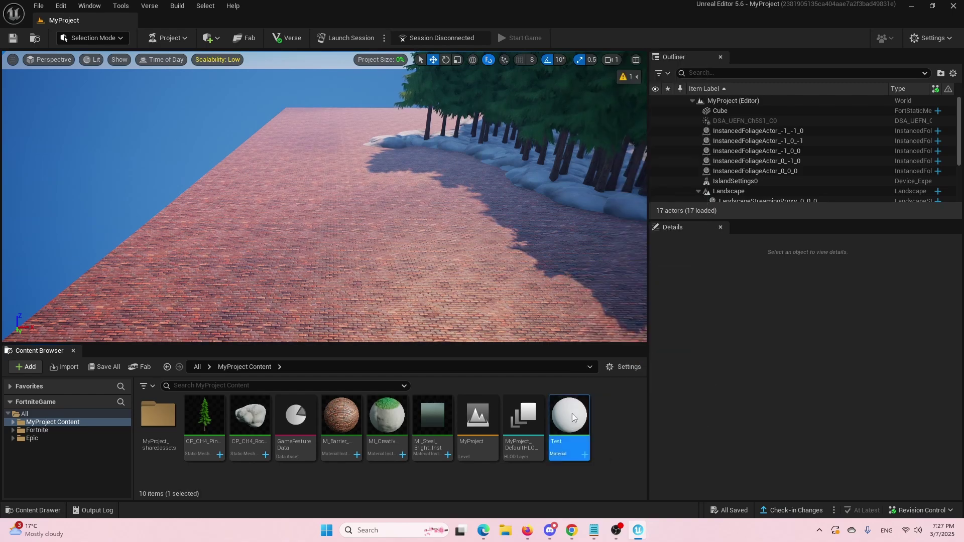
{"action": "right_click_drag", "start_coordinate": [370, 194], "coordinate": [491, 286]}
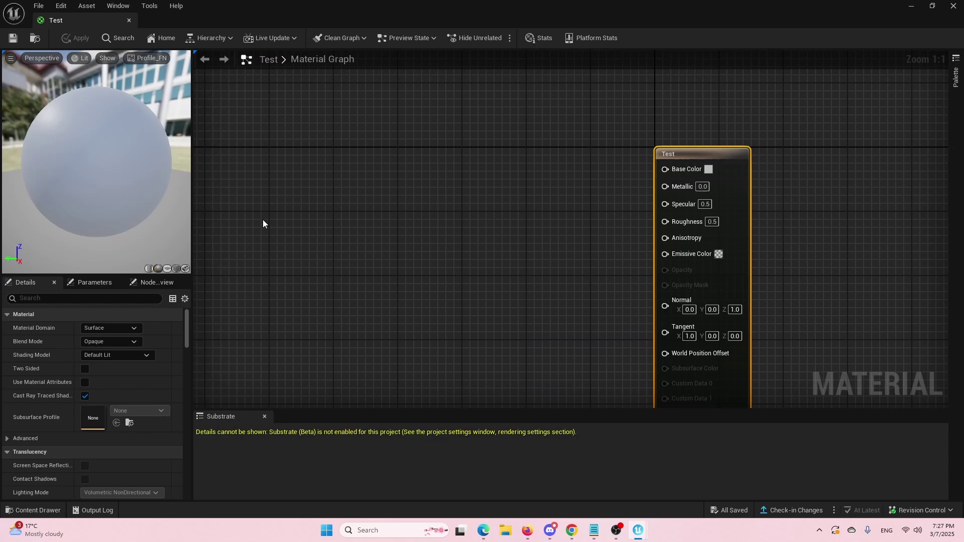
- Add a Texture Sample node to the graph via the 'textu' search
{"action": "right_click", "coordinate": [438, 183]}
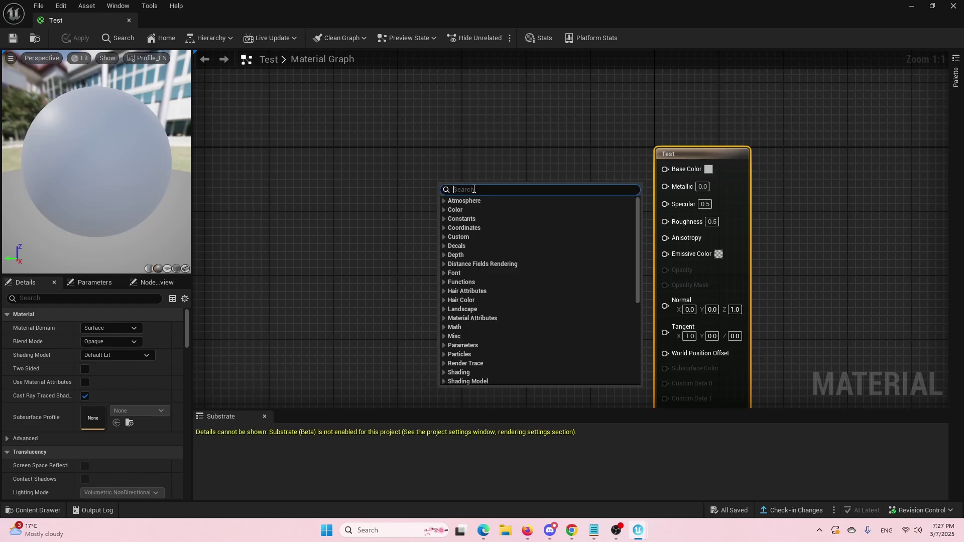
{"action": "type", "text": "te"}
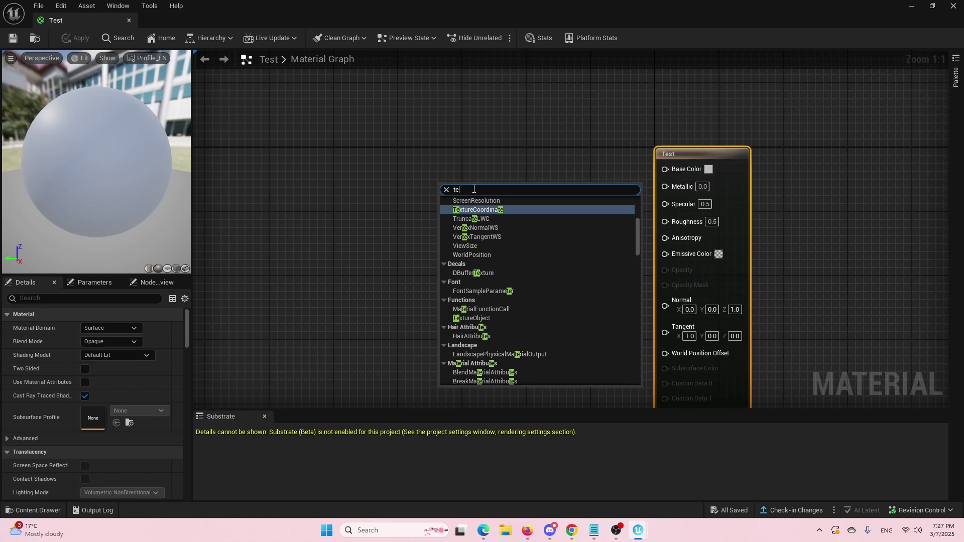
{"action": "type", "text": "xtu"}
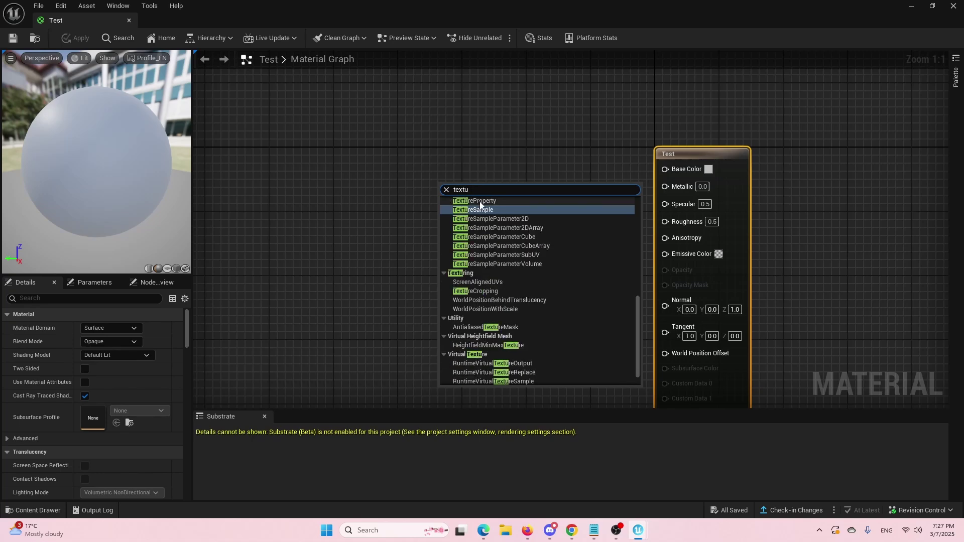
{"action": "left_click", "coordinate": [480, 209]}
{"action": "left_click_drag", "start_coordinate": [480, 209], "coordinate": [472, 191]}
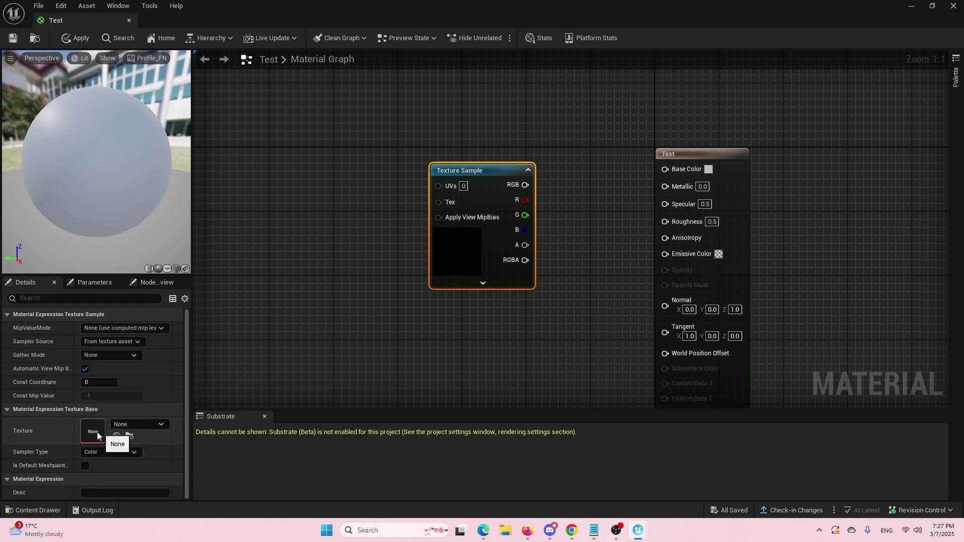
- Set the Texture Sample to Asteria FrozenRockCliff 01 S and wire its RGB into Base Color
{"action": "left_click", "coordinate": [129, 425]}
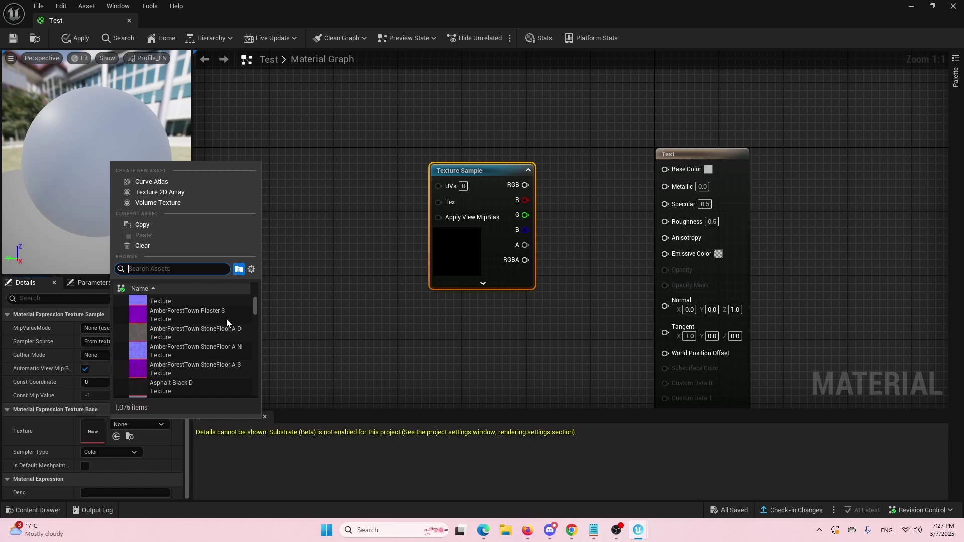
{"action": "scroll", "coordinate": [227, 319], "scroll_direction": "down", "scroll_amount": 2}
{"action": "scroll", "coordinate": [228, 316], "scroll_direction": "down", "scroll_amount": 2}
{"action": "scroll", "coordinate": [228, 316], "scroll_direction": "down", "scroll_amount": 2}
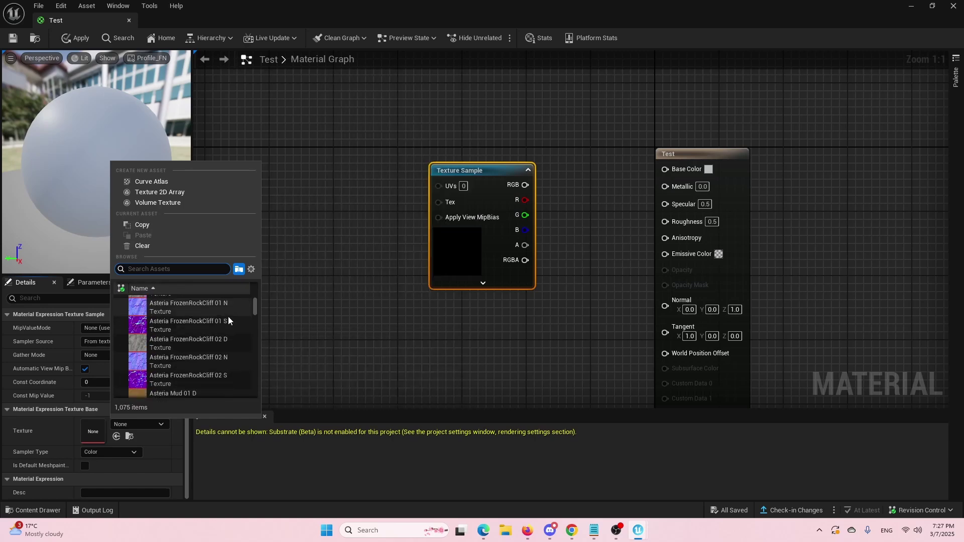
{"action": "left_click", "coordinate": [165, 324]}
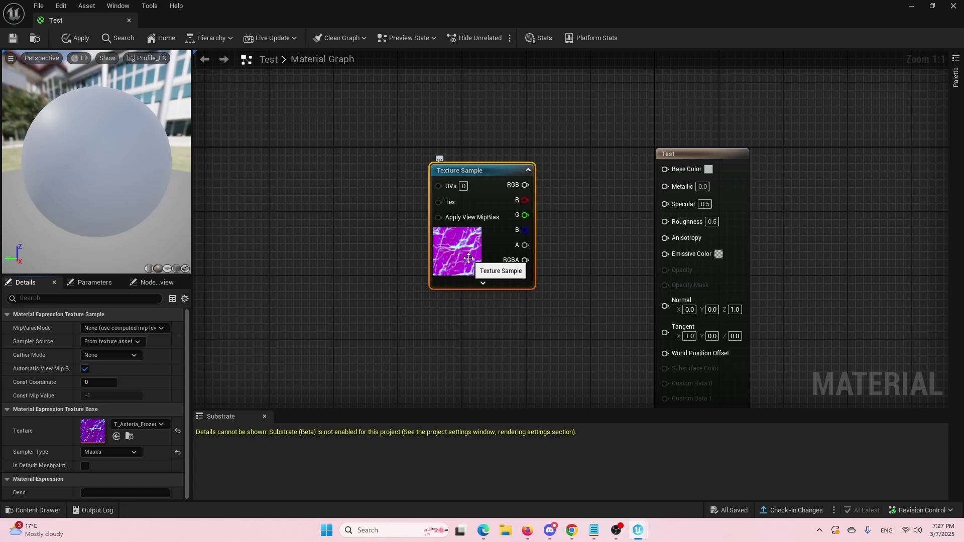
{"action": "mouse_move", "coordinate": [457, 252]}
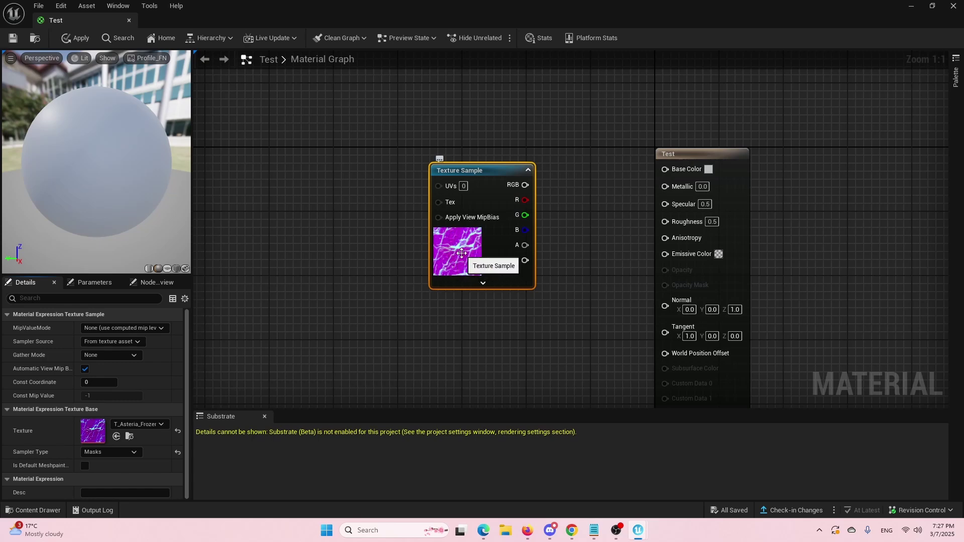
{"action": "mouse_move", "coordinate": [479, 173]}
{"action": "left_mouse_down"}
{"action": "mouse_move", "coordinate": [480, 156]}
{"action": "mouse_move", "coordinate": [665, 169]}
{"action": "left_mouse_up"}
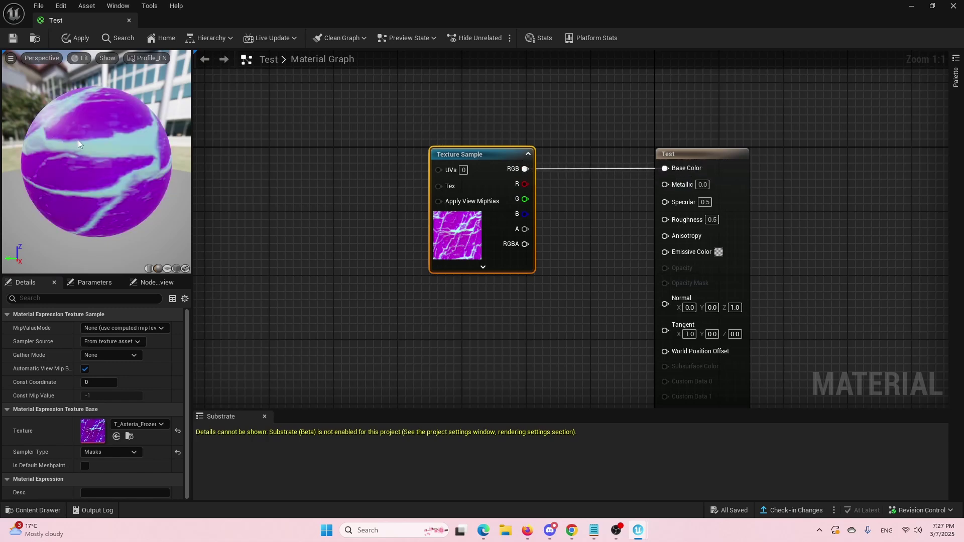
{"action": "scroll", "coordinate": [78, 141], "scroll_direction": "down", "scroll_amount": 3}
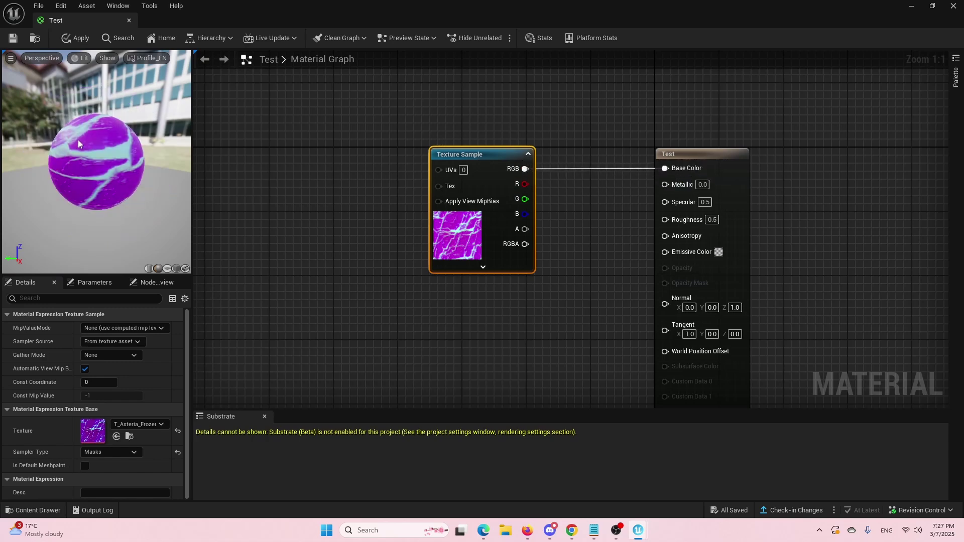
- Add a Panner node left of the Texture Sample
{"action": "right_click", "coordinate": [322, 185]}
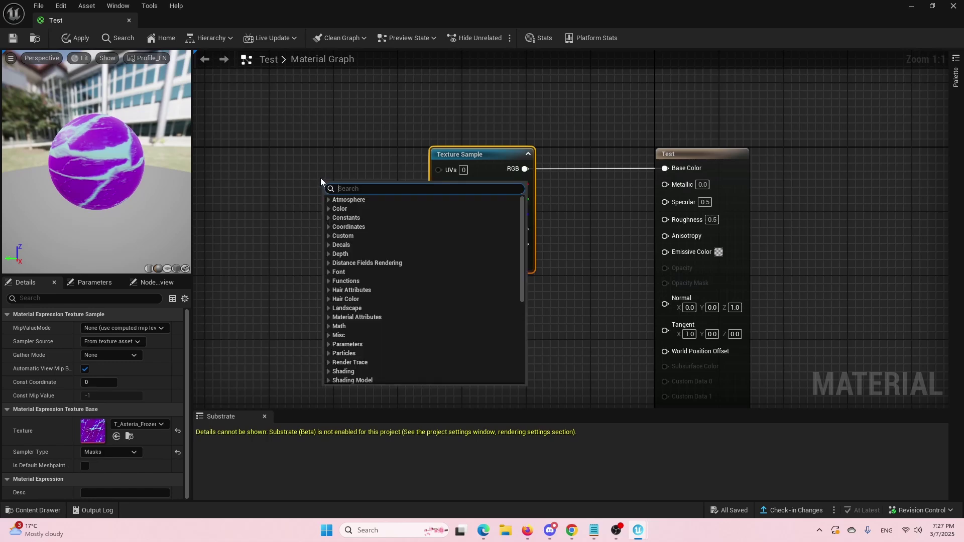
{"action": "type", "text": "p"}
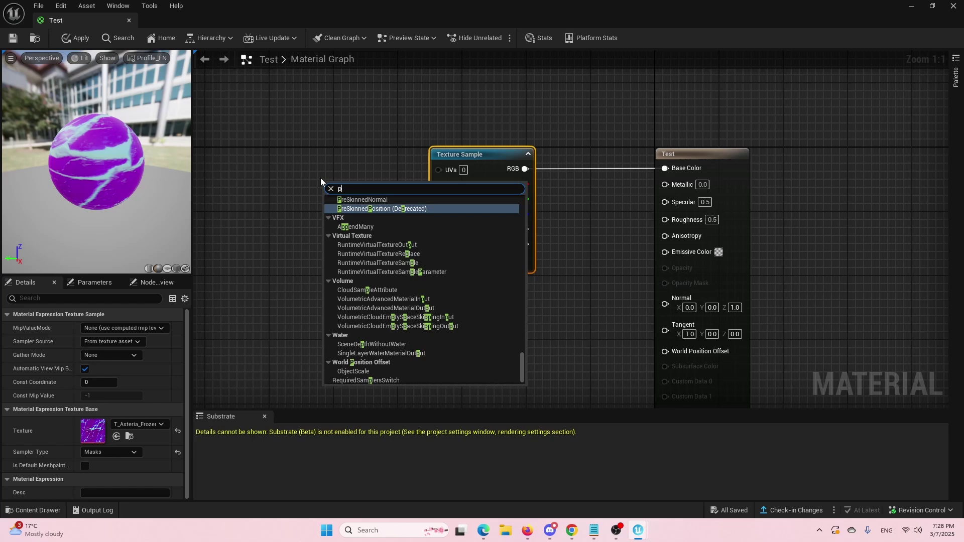
{"action": "type", "text": "anner"}
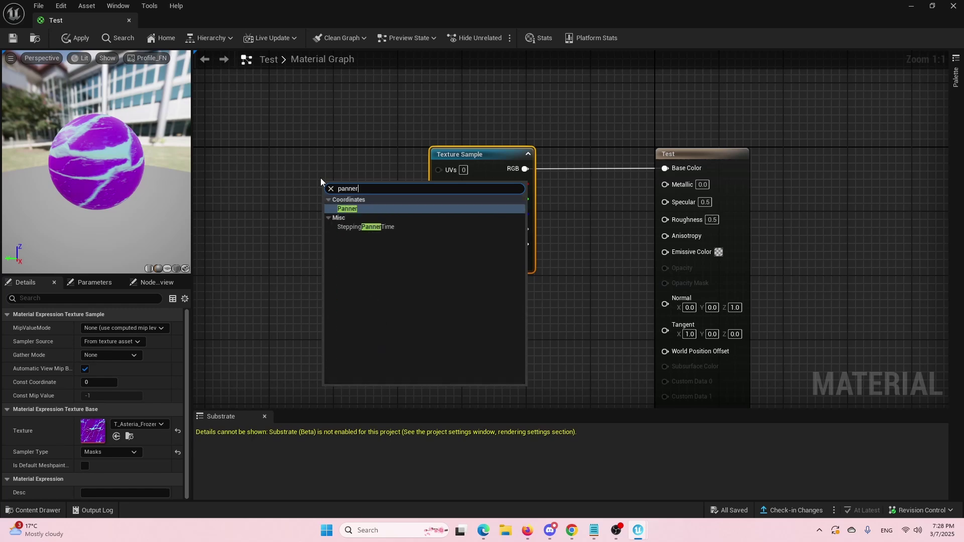
{"action": "left_click", "coordinate": [346, 209]}
{"action": "left_click", "coordinate": [355, 212]}
{"action": "mouse_move", "coordinate": [356, 206]}
{"action": "left_mouse_down"}
{"action": "mouse_move", "coordinate": [328, 154]}
{"action": "mouse_move", "coordinate": [321, 166]}
{"action": "left_mouse_up"}
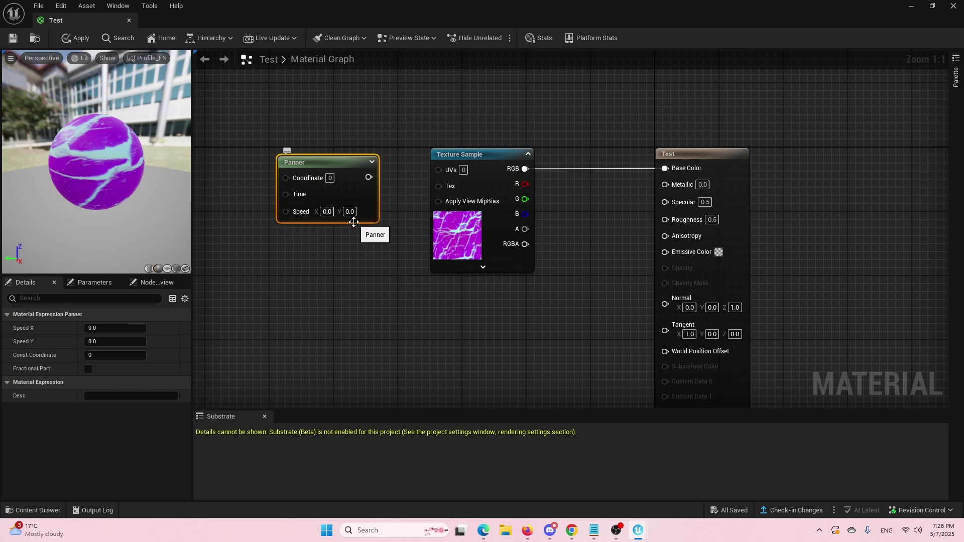
- Connect the Panner output to the texture's UVs and set Speed X to 1
{"action": "left_click_drag", "start_coordinate": [369, 177], "coordinate": [438, 169]}
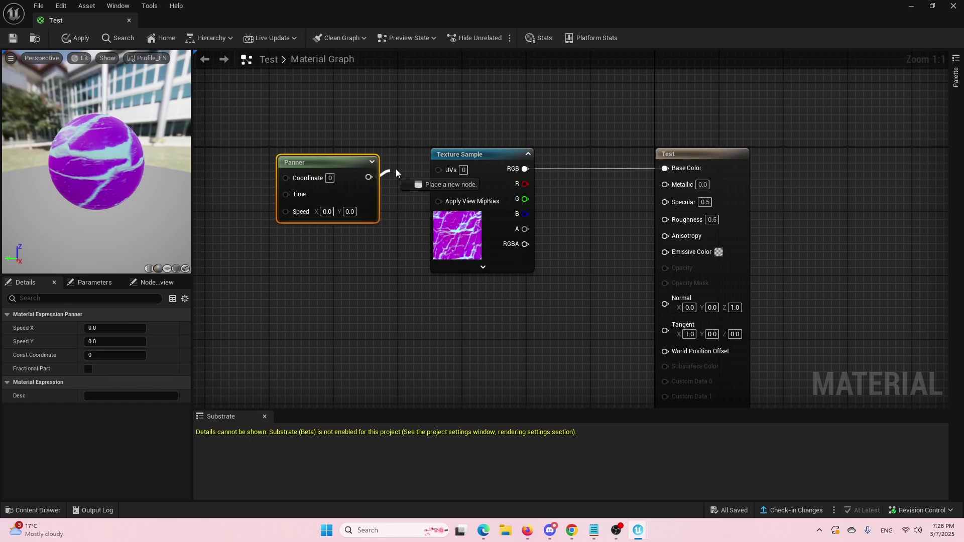
{"action": "left_click_drag", "start_coordinate": [305, 164], "coordinate": [303, 155]}
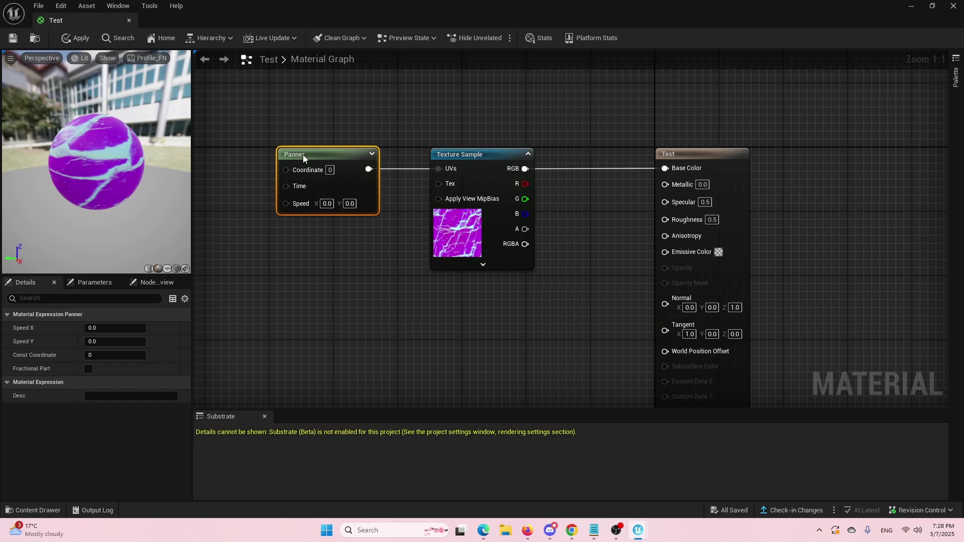
{"action": "left_click", "coordinate": [325, 203]}
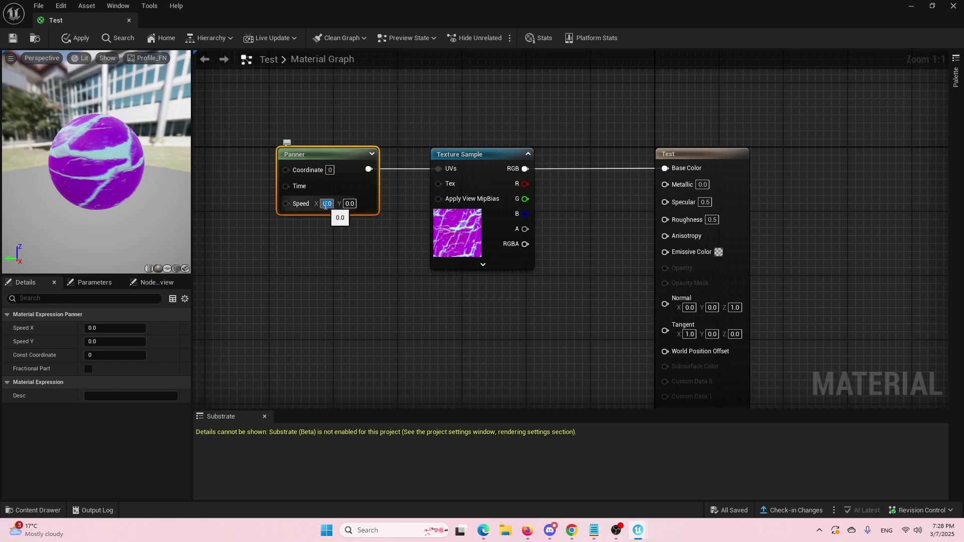
{"action": "type", "text": "1"}
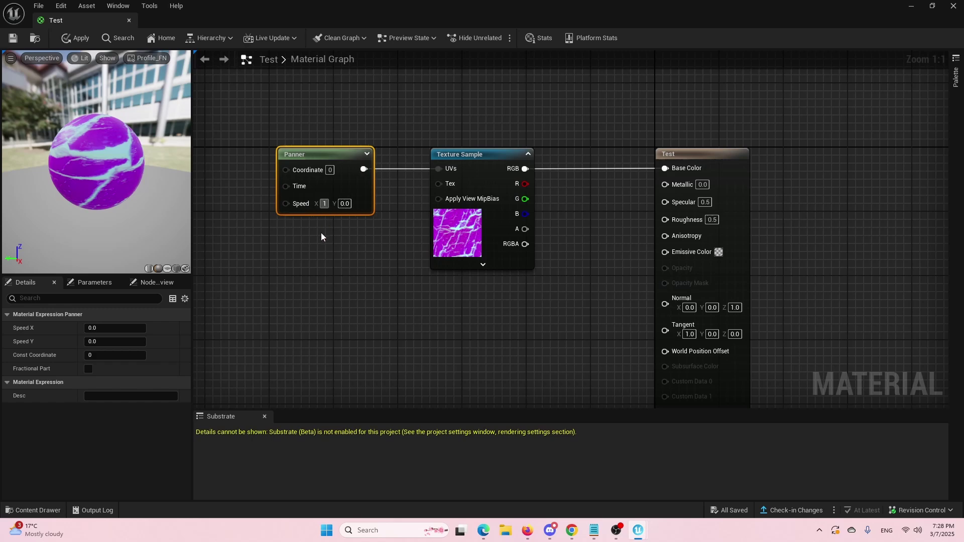
{"action": "left_click", "coordinate": [321, 232]}
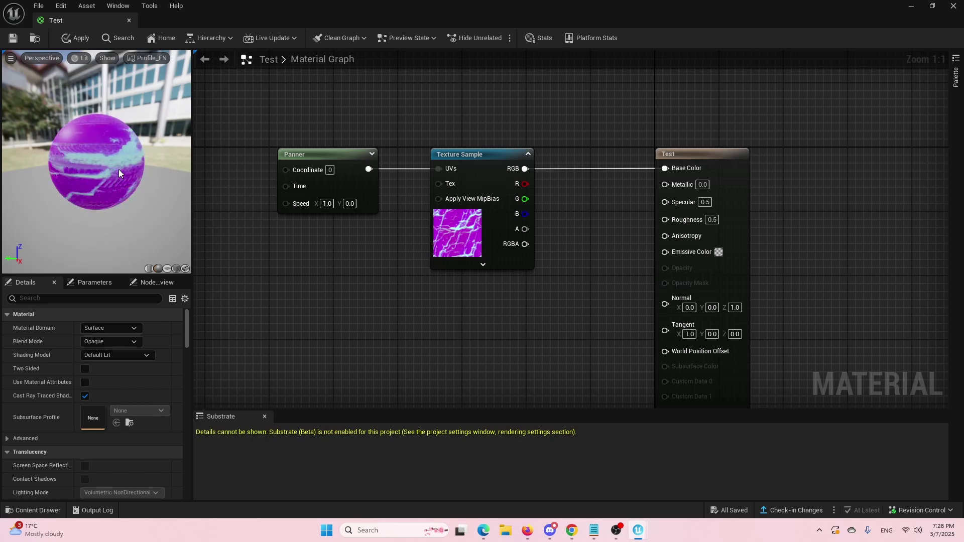
- Set the Panner's Speed Y to 1 and save the Test material
{"action": "left_click", "coordinate": [353, 204]}
{"action": "type", "text": "1"}
{"action": "key", "text": "Return"}
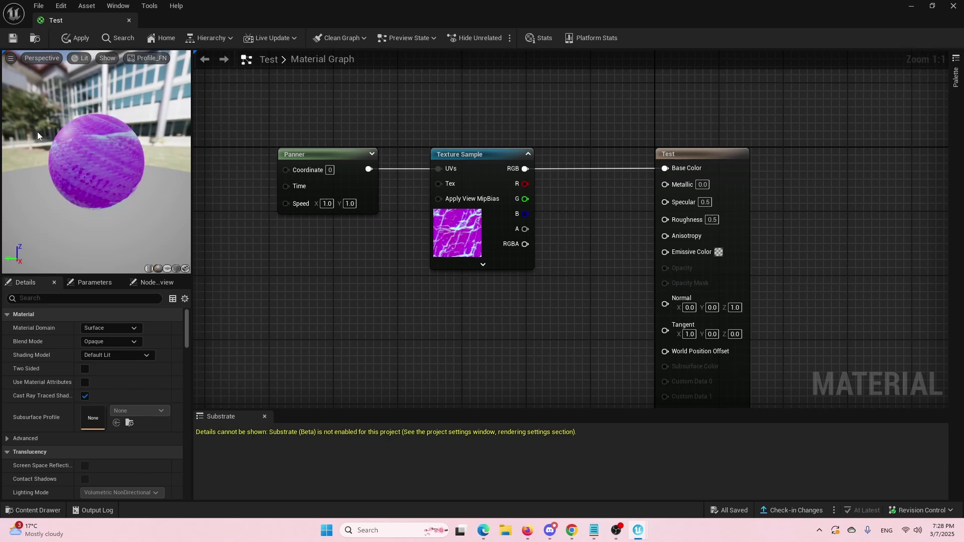
{"action": "key", "text": "ctrl+s"}
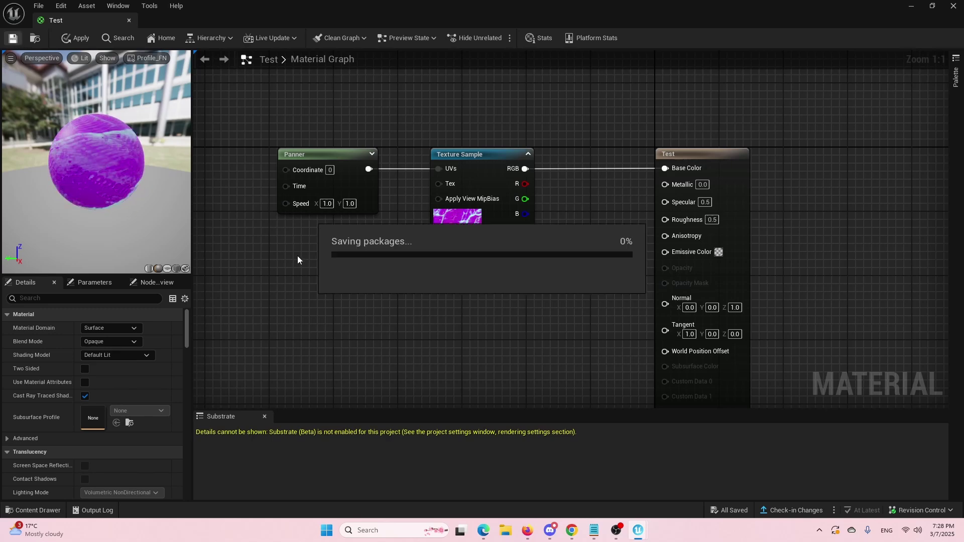
- Back in the level, place a new cube and scale it to 3 × 1 × 2.5
{"action": "left_click", "coordinate": [956, 9]}
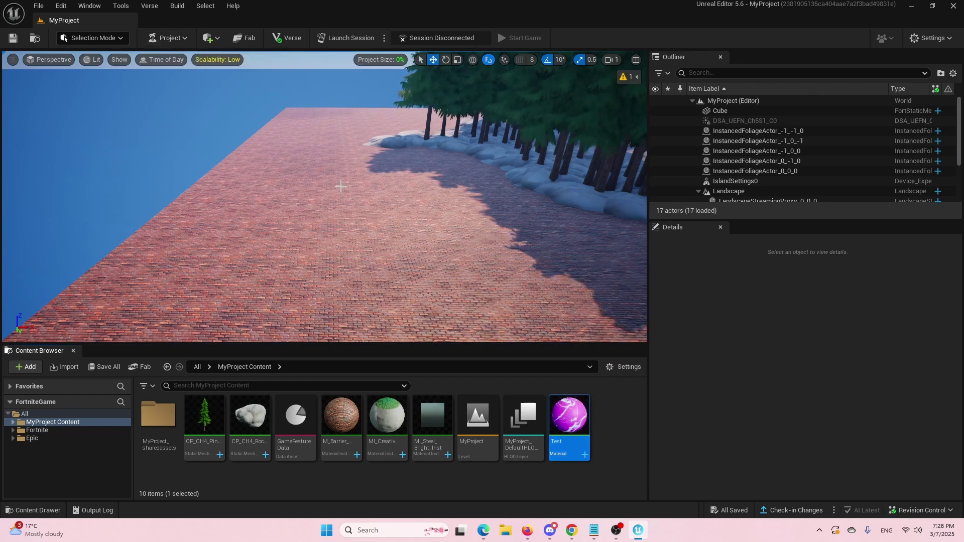
{"action": "left_click", "coordinate": [208, 38]}
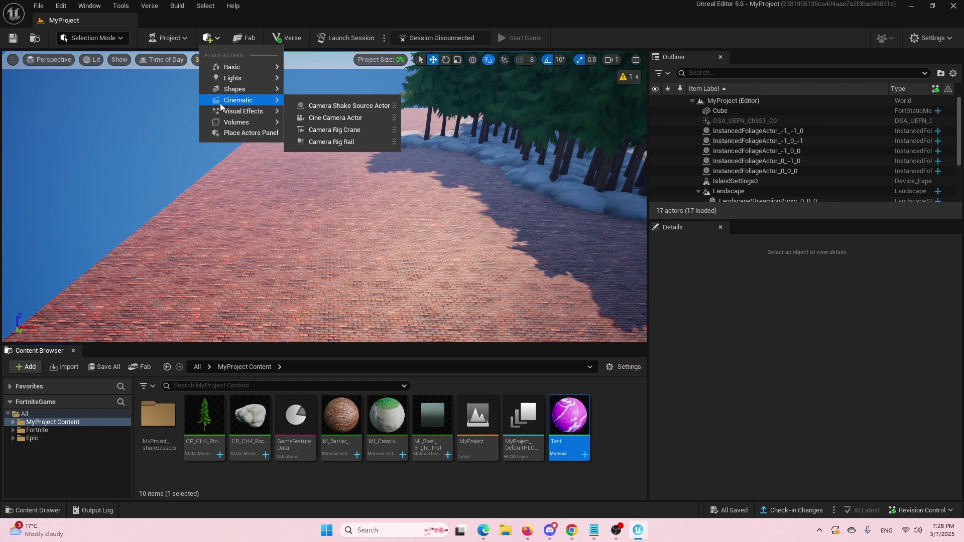
{"action": "mouse_move", "coordinate": [234, 89]}
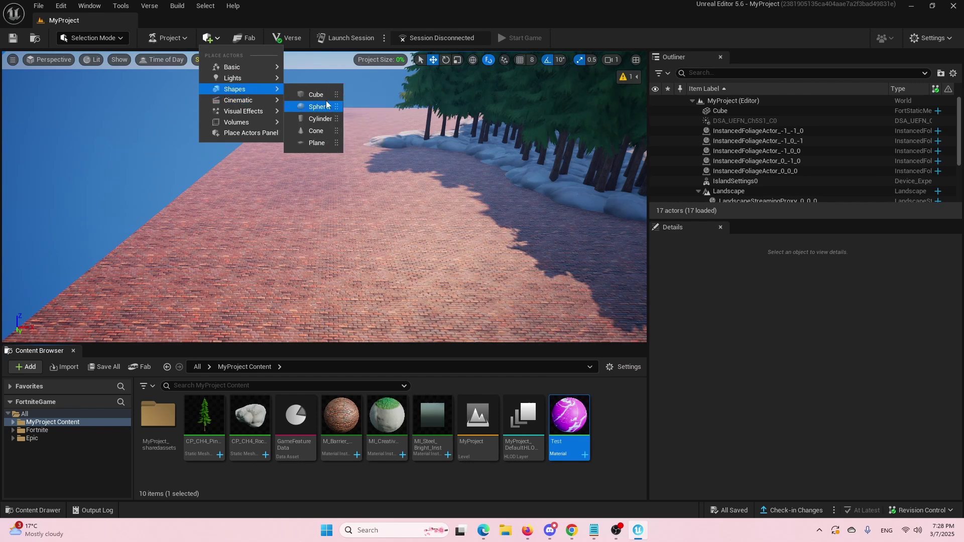
{"action": "left_click", "coordinate": [327, 100]}
{"action": "mouse_move", "coordinate": [330, 210]}
{"action": "left_mouse_down"}
{"action": "mouse_move", "coordinate": [367, 210]}
{"action": "mouse_move", "coordinate": [379, 261]}
{"action": "mouse_move", "coordinate": [445, 239]}
{"action": "left_mouse_up"}
{"action": "key", "text": "r"}
{"action": "left_click_drag", "start_coordinate": [376, 207], "coordinate": [376, 171]}
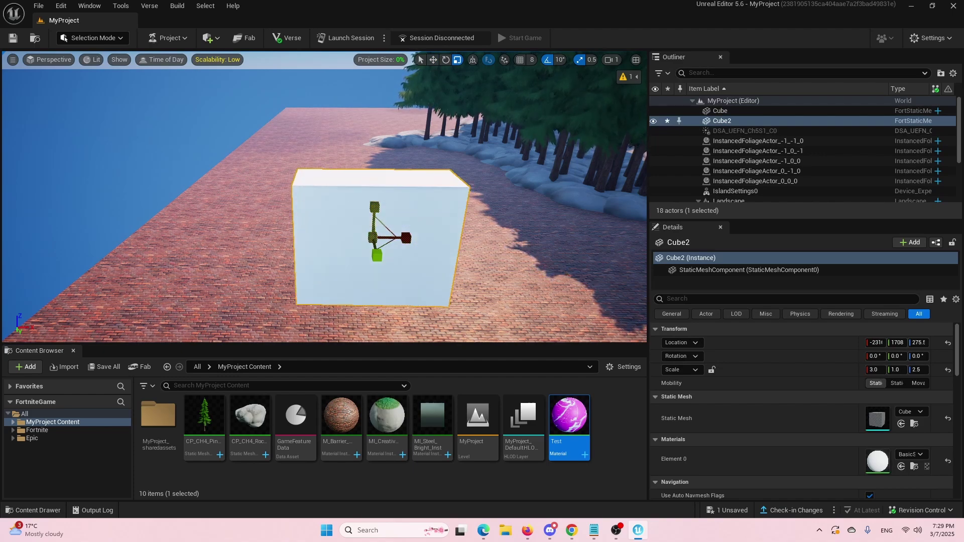
{"action": "left_click_drag", "start_coordinate": [377, 256], "coordinate": [394, 243]}
{"action": "left_click", "coordinate": [226, 261]}
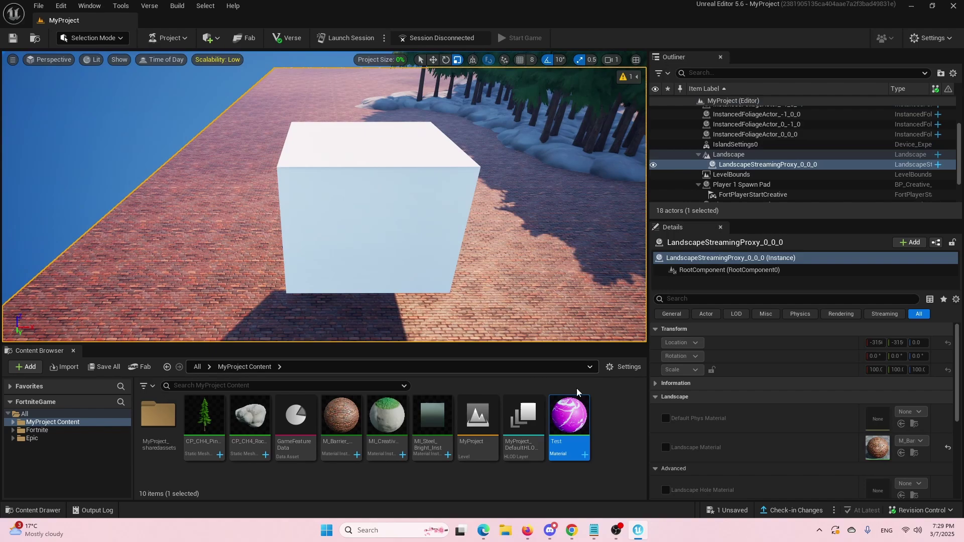
- Apply the Test material to the new cube and view both cubes
{"action": "left_click_drag", "start_coordinate": [569, 417], "coordinate": [382, 211]}
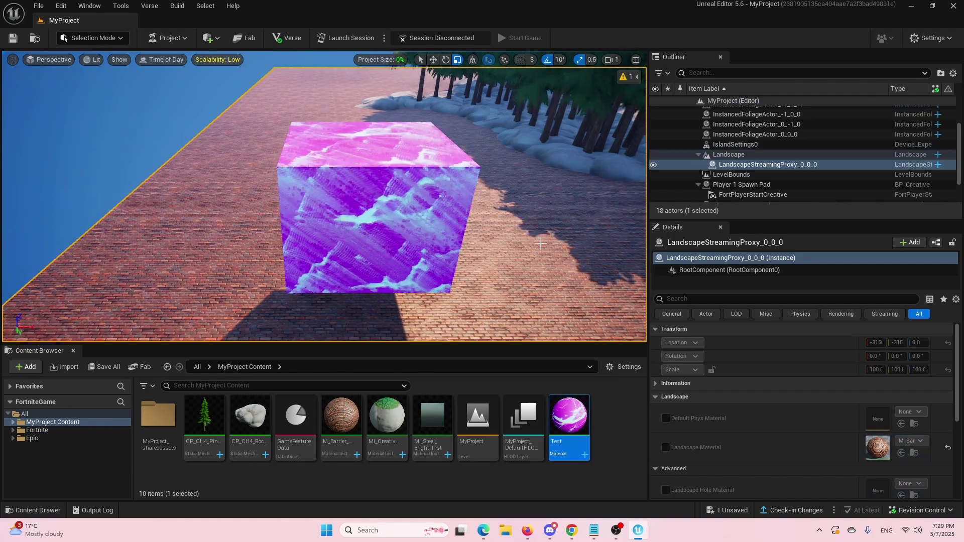
{"action": "scroll", "coordinate": [541, 243], "scroll_direction": "down", "scroll_amount": 5}
{"action": "scroll", "coordinate": [451, 287], "scroll_direction": "down", "scroll_amount": 2}
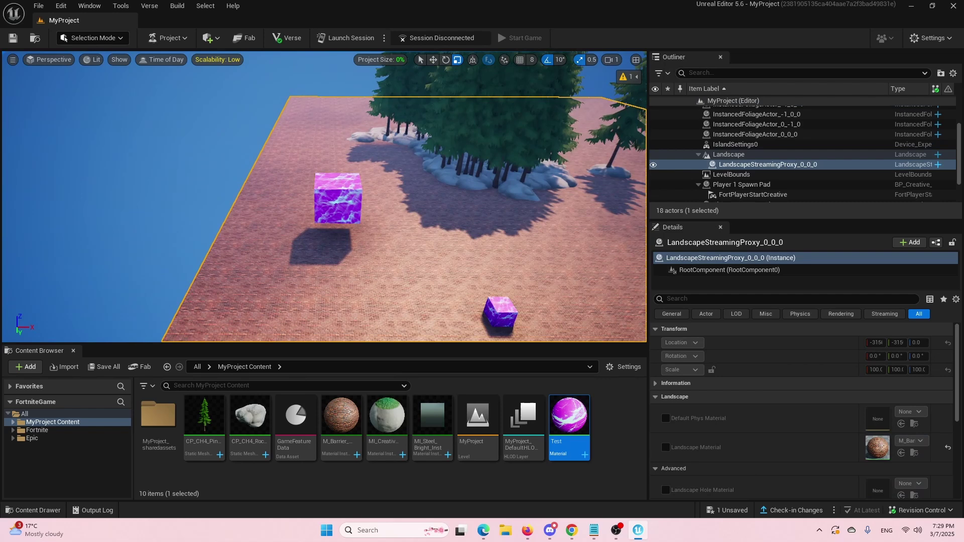
{"action": "scroll", "coordinate": [450, 288], "scroll_direction": "down", "scroll_amount": 2}
{"action": "scroll", "coordinate": [450, 287], "scroll_direction": "down", "scroll_amount": 1}
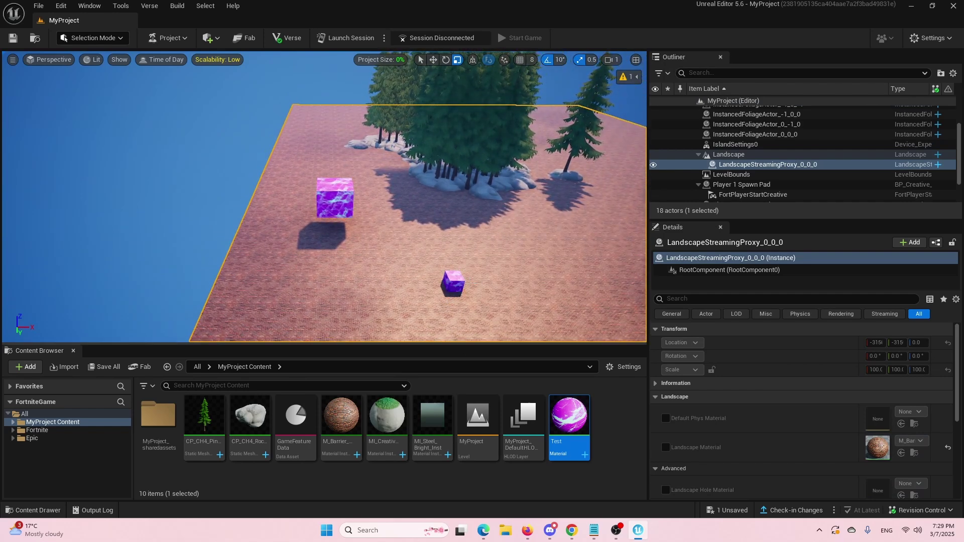
{"action": "mouse_move", "coordinate": [469, 282]}
{"action": "right_mouse_down"}
{"action": "mouse_move", "coordinate": [450, 297]}
{"action": "mouse_move", "coordinate": [367, 226]}
{"action": "right_mouse_up"}
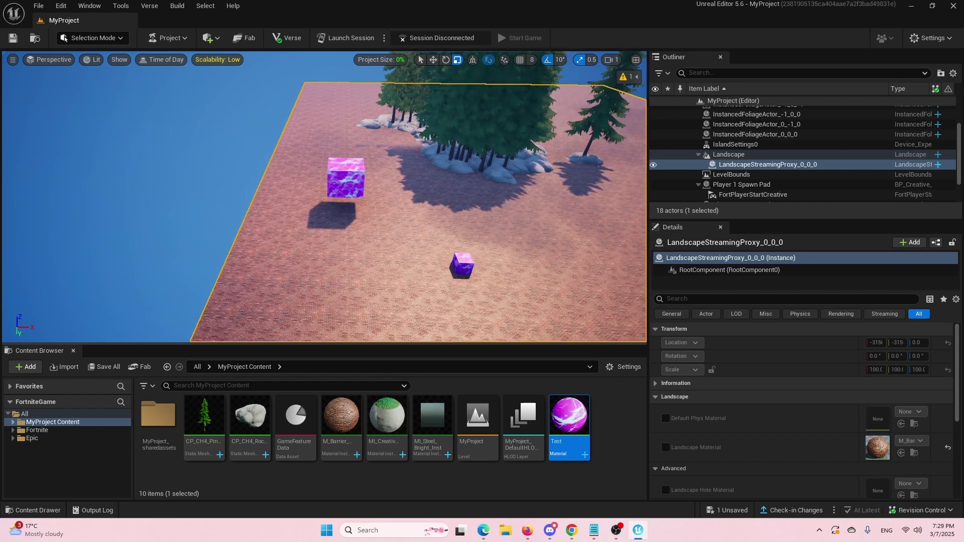